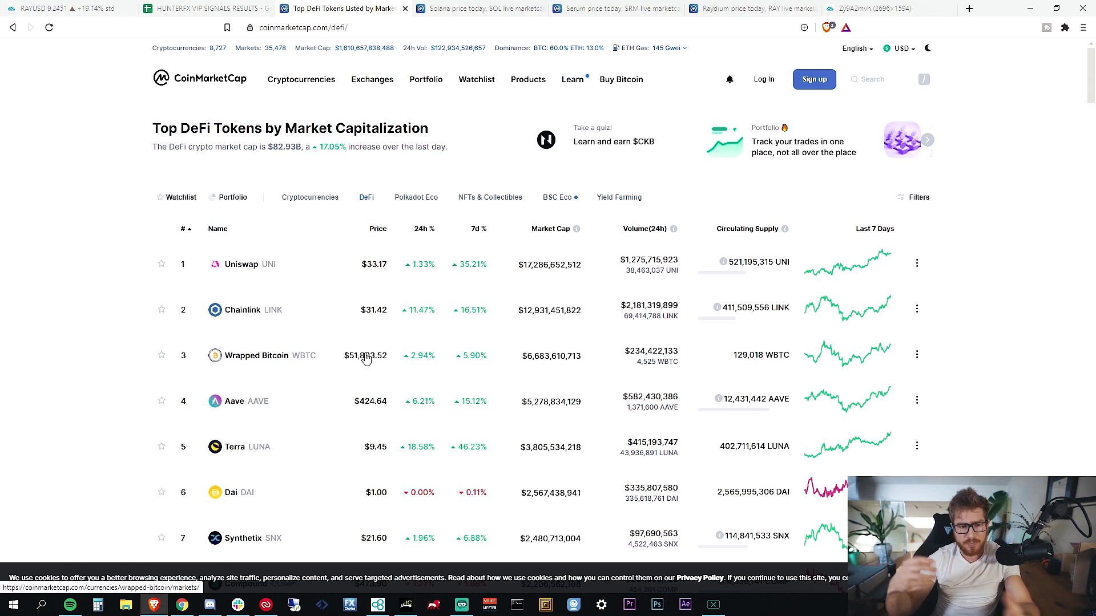
scroll(935, 379, down, 3)
scroll(941, 360, down, 3)
scroll(979, 391, down, 1)
scroll(979, 391, down, 1)
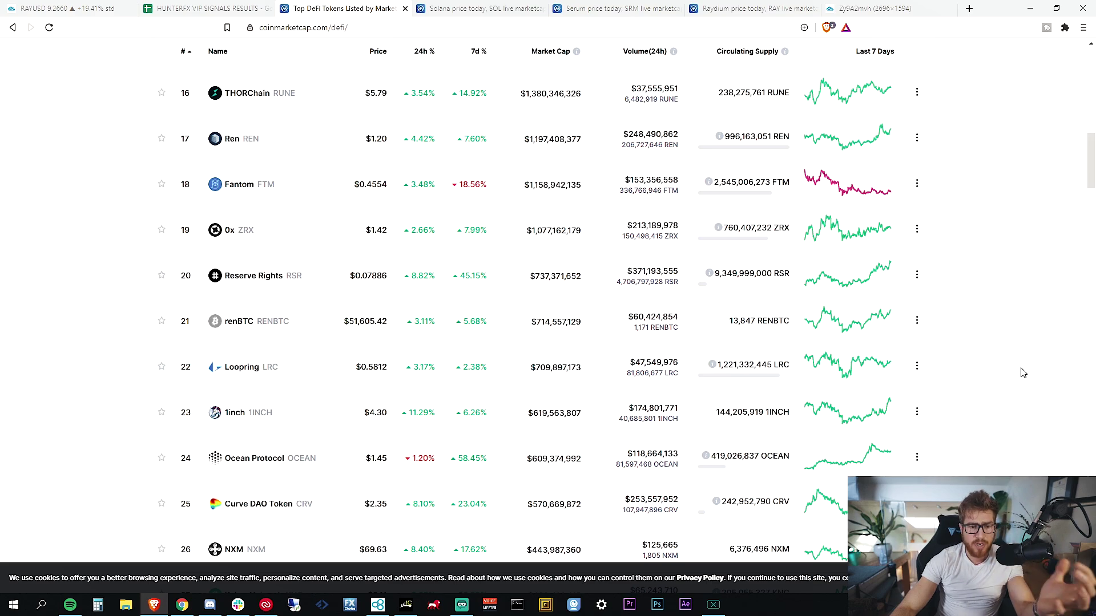
scroll(1017, 367, up, 3)
scroll(1023, 369, up, 3)
scroll(1028, 371, up, 4)
scroll(1030, 371, up, 4)
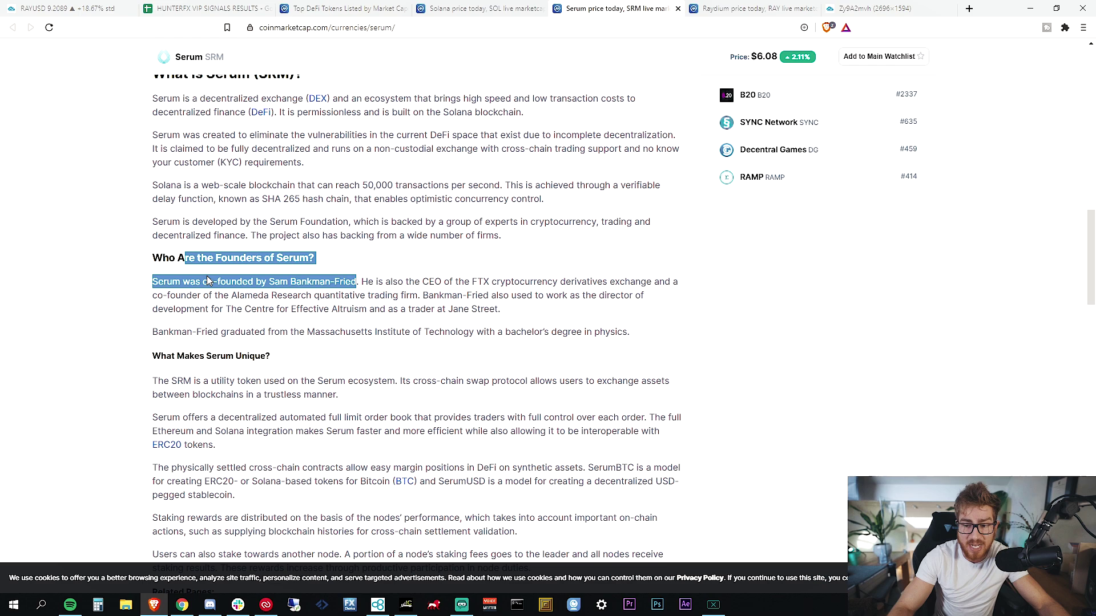
scroll(541, 328, up, 2)
Highlight part of the Serum description on the Serum page, then clear the selection
drag(276, 194, 346, 194)
key(ctrl+a)
click(482, 320)
click(785, 9)
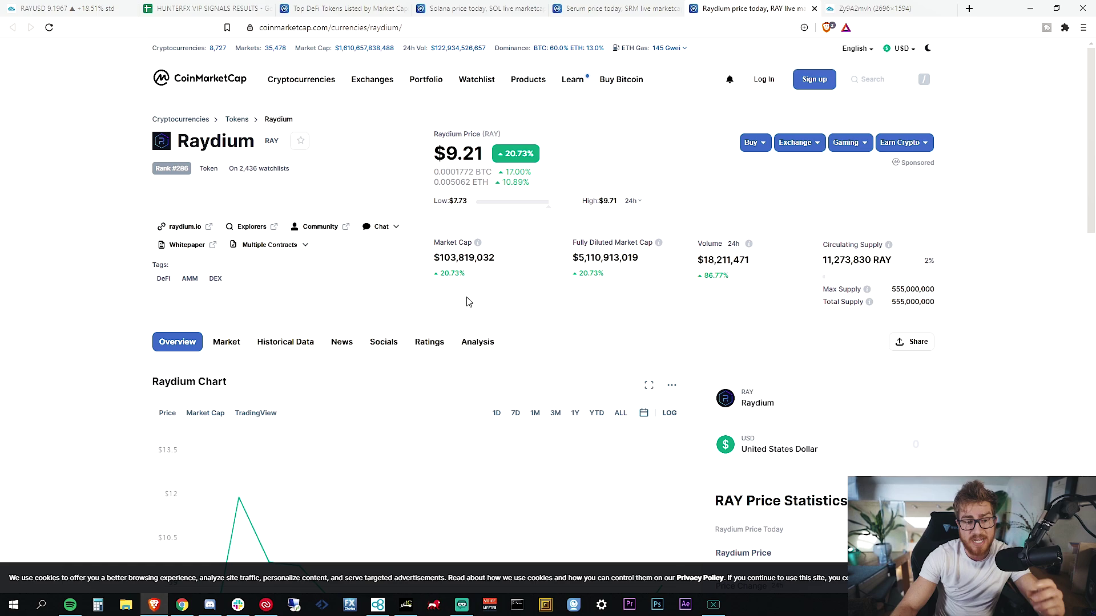